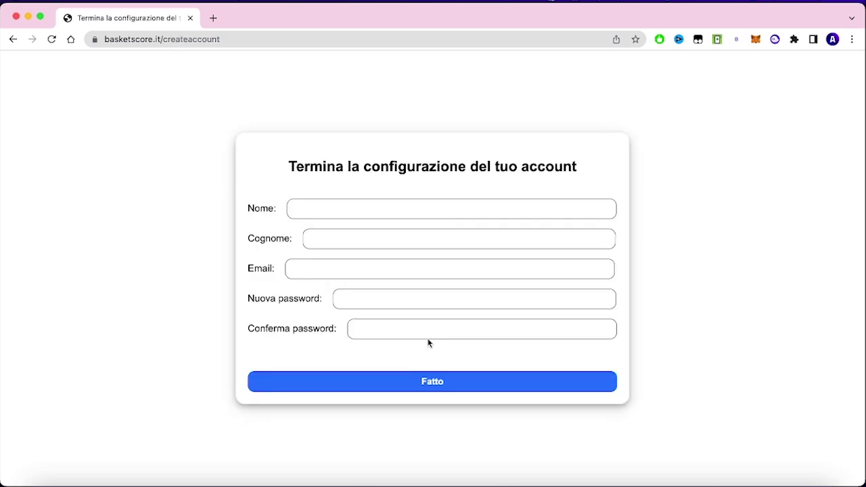
Enter Tutorial as both the first name and surname, and fill in the account's email address
{"action": "left_click", "coordinate": [426, 206]}
{"action": "type", "text": "Tutorial"}
{"action": "key", "text": "Tab"}
{"action": "type", "text": "Tutorial"}
{"action": "key", "text": "Tab"}
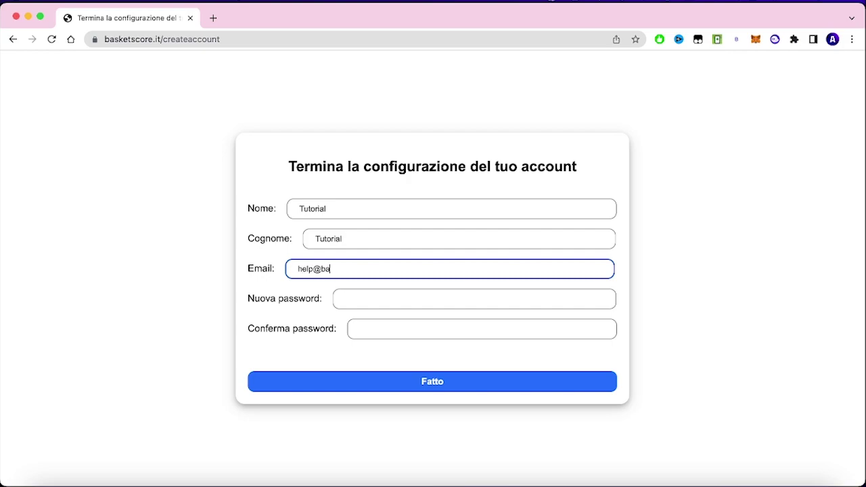
Enter and confirm the new account password, complete the account setup, and dismiss the offer to save the password
{"action": "key", "text": "Tab"}
{"action": "type", "text": "••••"}
{"action": "left_click", "coordinate": [360, 329]}
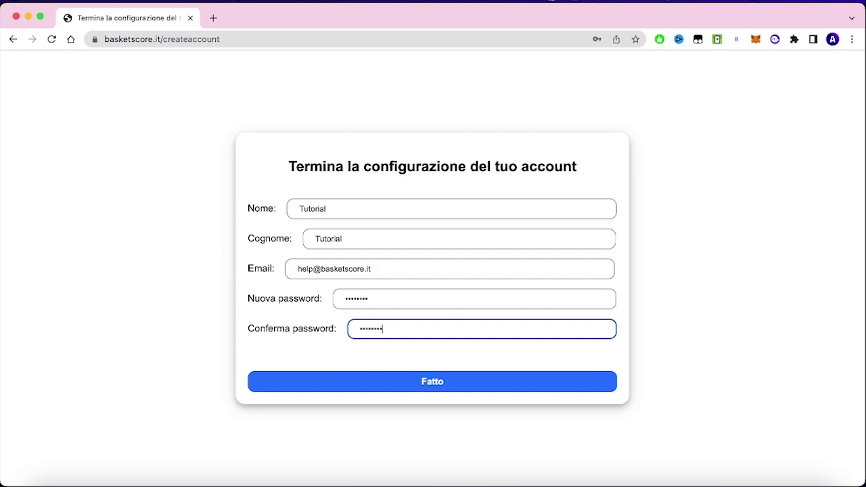
{"action": "type", "text": "••••••••"}
{"action": "left_click", "coordinate": [392, 386]}
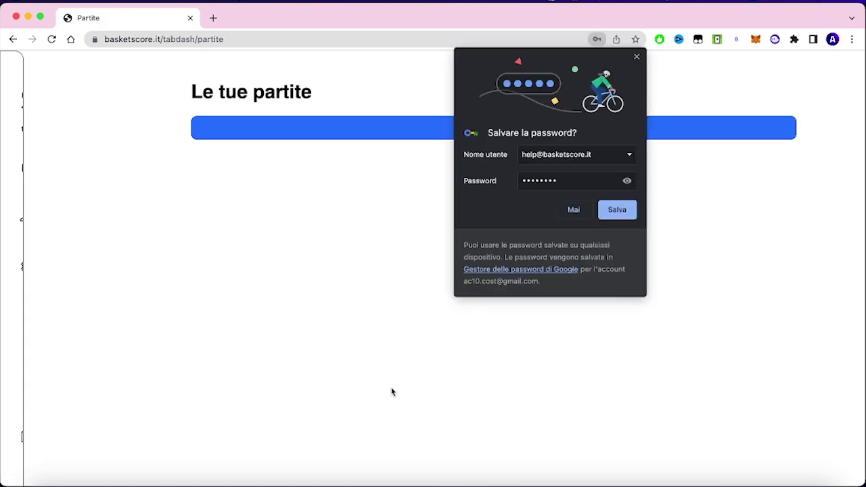
{"action": "left_click", "coordinate": [637, 57]}
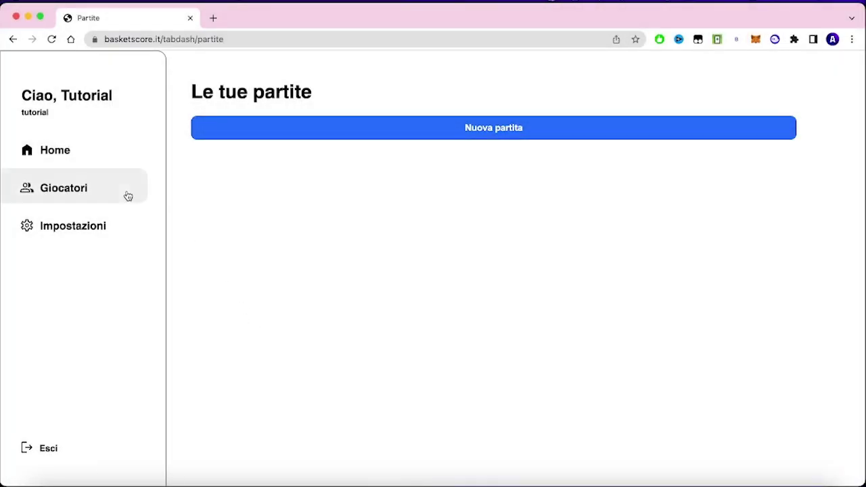
Add Giocatore 1 and Giocatore 2 to the team's player list
{"action": "left_click", "coordinate": [128, 197]}
{"action": "left_click", "coordinate": [215, 145]}
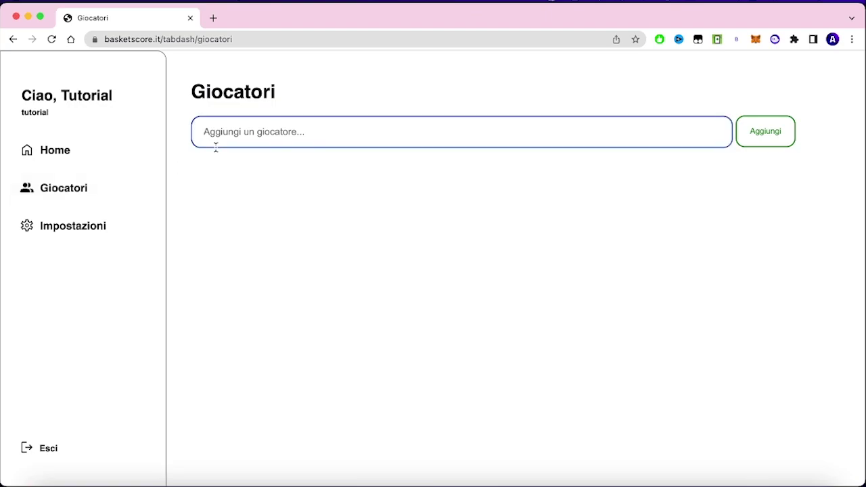
{"action": "type", "text": "Giocatore 1"}
{"action": "left_click", "coordinate": [779, 140]}
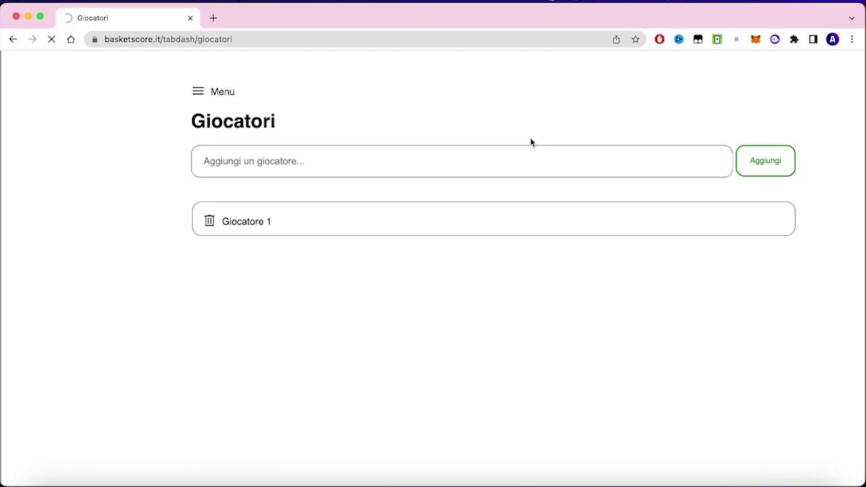
{"action": "left_click", "coordinate": [530, 139]}
{"action": "type", "text": "Giocatore 1"}
{"action": "key", "text": "BackSpace"}
{"action": "type", "text": "2"}
{"action": "left_click", "coordinate": [757, 138]}
Add Giocatore 3, Giocatore 4 and Giocatore 5 to the player list
{"action": "left_click", "coordinate": [476, 139]}
{"action": "type", "text": "Giocatore 3"}
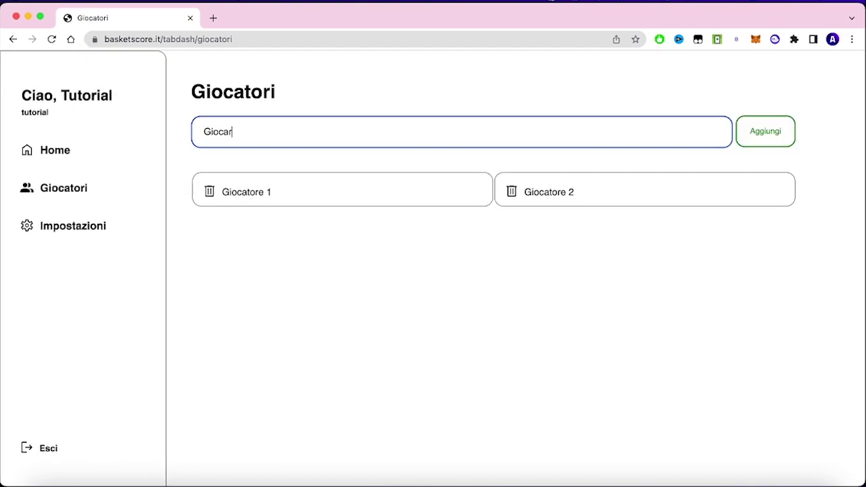
{"action": "left_click", "coordinate": [790, 141]}
{"action": "left_click", "coordinate": [646, 134]}
{"action": "type", "text": "Giocatore 4"}
{"action": "left_click", "coordinate": [766, 131]}
{"action": "left_click", "coordinate": [690, 140]}
{"action": "type", "text": "Giocatore 5"}
{"action": "left_click", "coordinate": [792, 135]}
Add Giocatore 6, Giocatore 7 and Giocatore 8 to the player list
{"action": "left_click", "coordinate": [677, 135]}
{"action": "type", "text": "Giocatore 6"}
{"action": "left_click", "coordinate": [766, 131]}
{"action": "left_click", "coordinate": [677, 135]}
{"action": "type", "text": "Giocatore 7"}
{"action": "left_click", "coordinate": [767, 122]}
{"action": "left_click", "coordinate": [677, 136]}
{"action": "type", "text": "Giocatore 8"}
{"action": "left_click", "coordinate": [744, 135]}
Complete the player list with Giocatore 9, Giocatore 10, Giocatore 11 and Giocatore 12
{"action": "left_click", "coordinate": [677, 136]}
{"action": "type", "text": "Giocatore 9"}
{"action": "left_click", "coordinate": [766, 132]}
{"action": "left_click", "coordinate": [723, 131]}
{"action": "type", "text": "Giocatore 10"}
{"action": "left_click", "coordinate": [765, 131]}
{"action": "left_click", "coordinate": [678, 129]}
{"action": "type", "text": "Giocatore 11"}
{"action": "left_click", "coordinate": [766, 131]}
{"action": "left_click", "coordinate": [553, 139]}
{"action": "type", "text": "Giocatore 12"}
{"action": "left_click", "coordinate": [765, 132]}
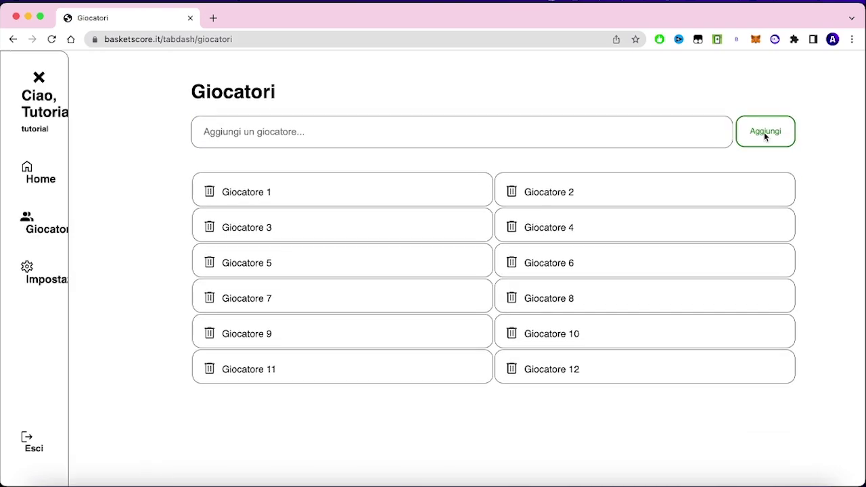
Upload 1000x1000.png as the logo in the account settings
{"action": "left_click", "coordinate": [72, 226]}
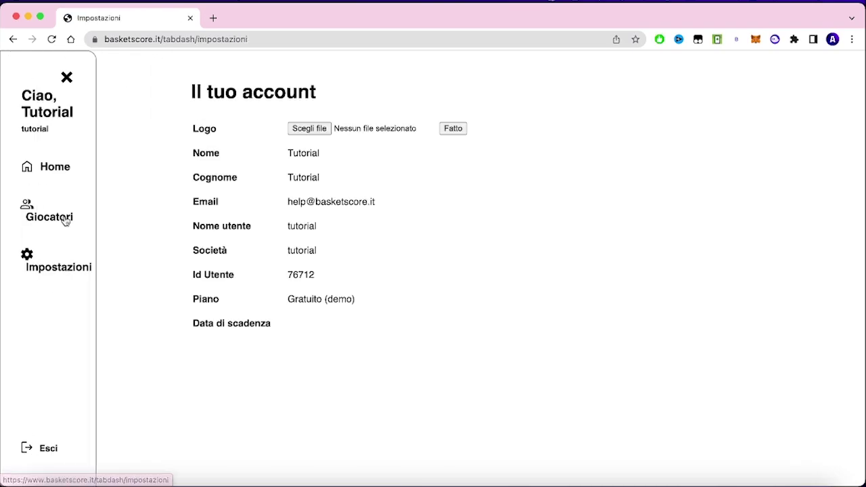
{"action": "left_click", "coordinate": [310, 130]}
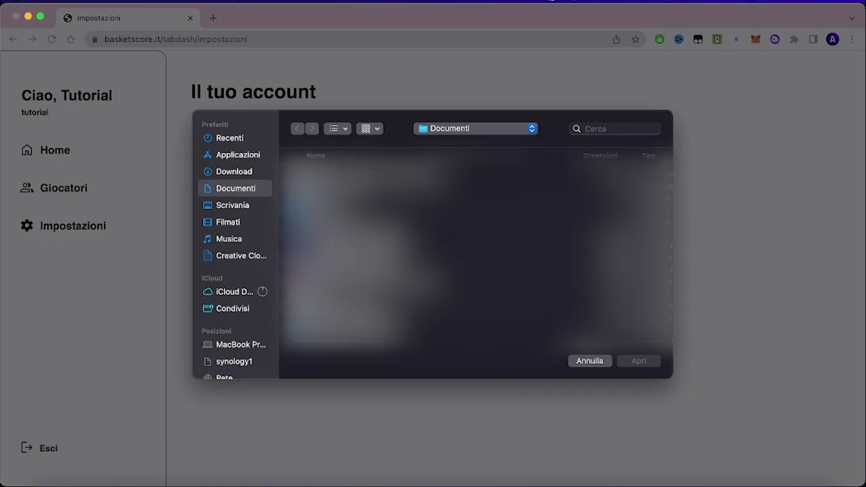
{"action": "double_click", "coordinate": [328, 195]}
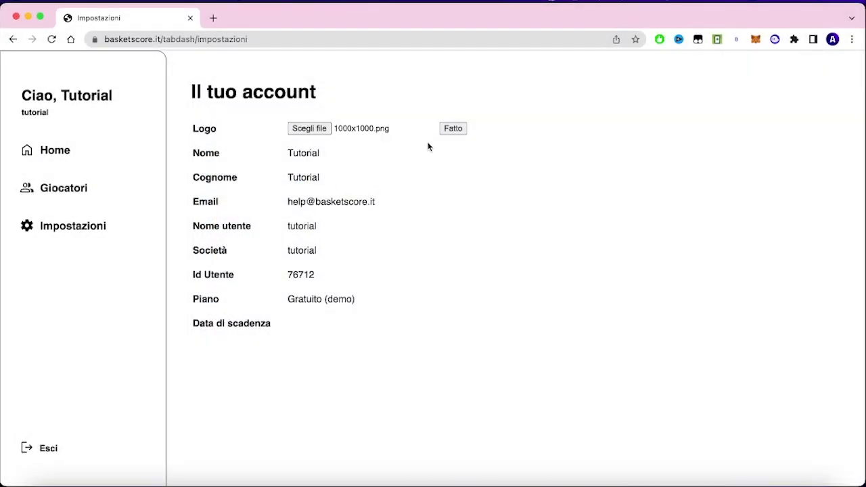
{"action": "left_click", "coordinate": [454, 133]}
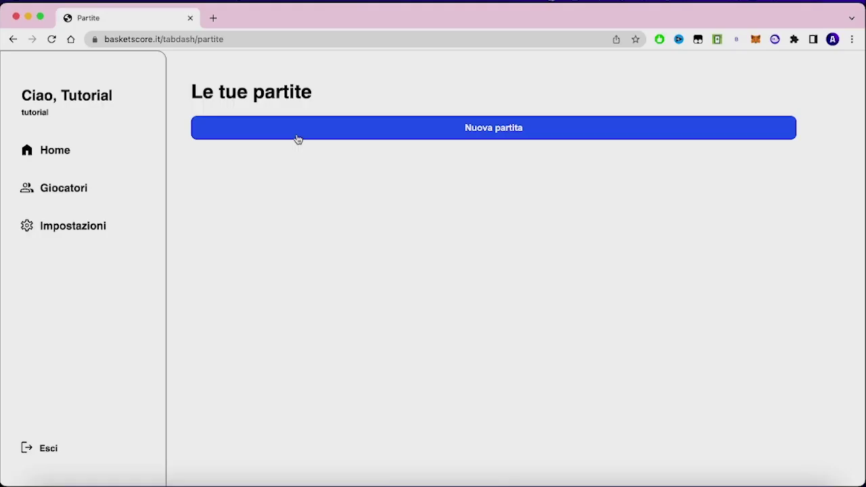
Create a new match against the opposing team prova and open its live scoreboard dashboard
{"action": "left_click", "coordinate": [299, 136]}
{"action": "left_click", "coordinate": [422, 269]}
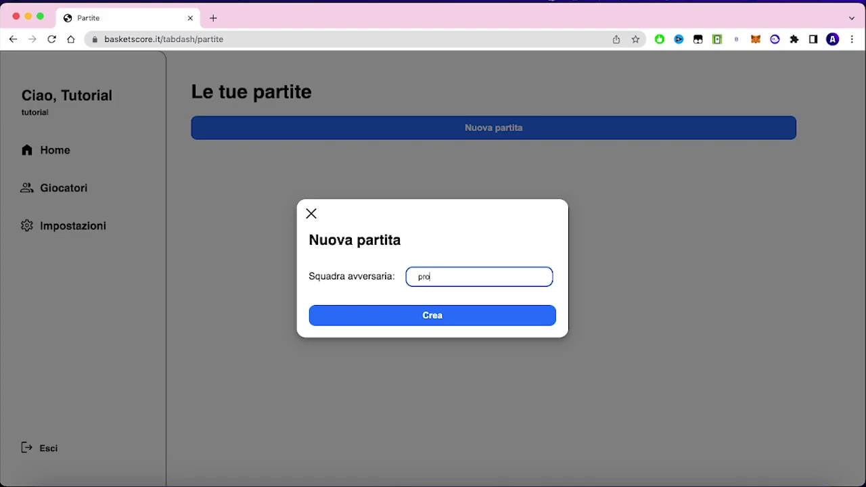
{"action": "left_click", "coordinate": [432, 314]}
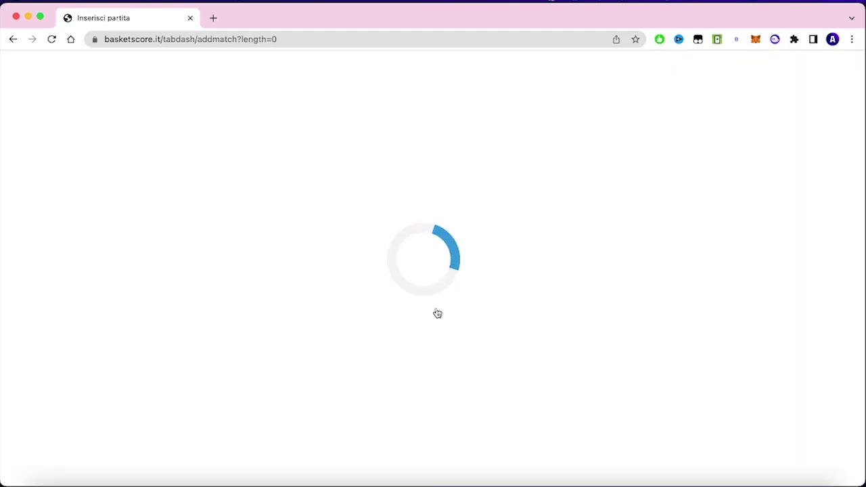
{"action": "left_click", "coordinate": [462, 183]}
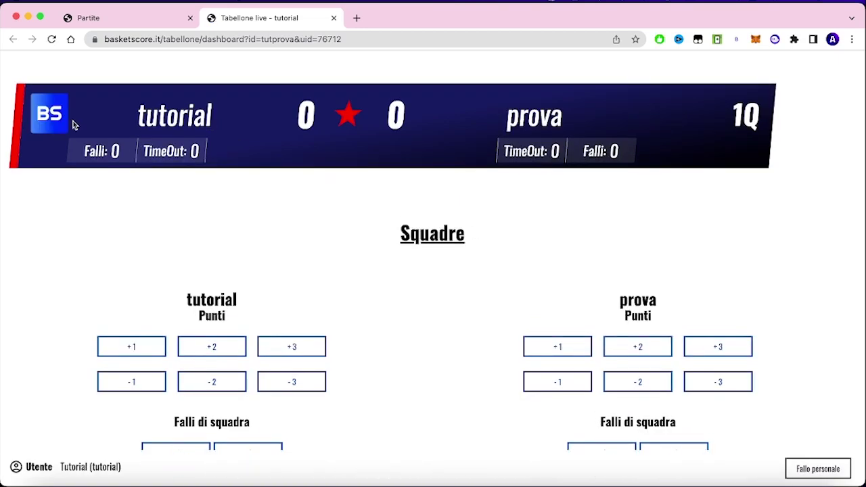
Copy the scoreboard link of the tutorial vs prova match from the match list and switch to OBS
{"action": "left_click", "coordinate": [139, 19]}
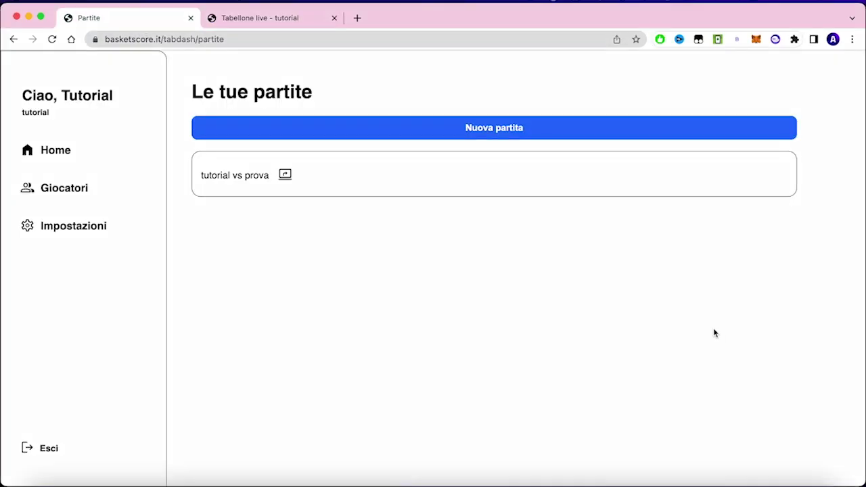
{"action": "left_click", "coordinate": [285, 175]}
{"action": "left_click", "coordinate": [769, 479]}
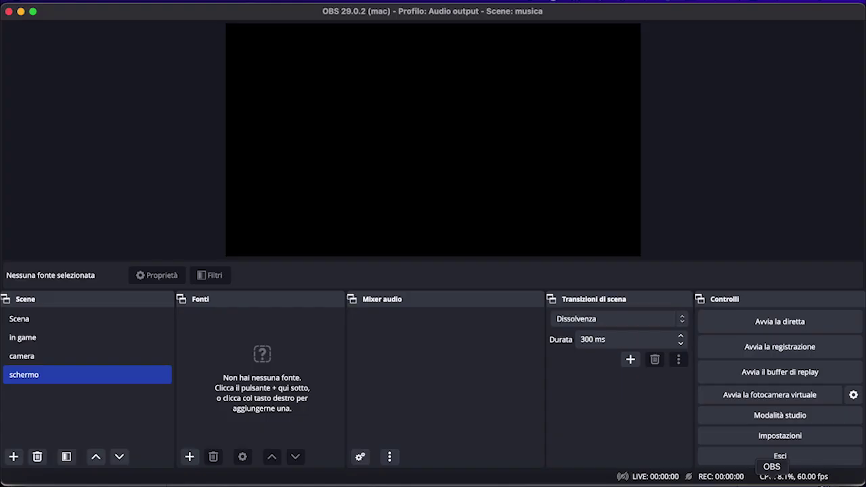
Add a Browser source named Tabellone to the schermo scene
{"action": "left_click", "coordinate": [190, 457]}
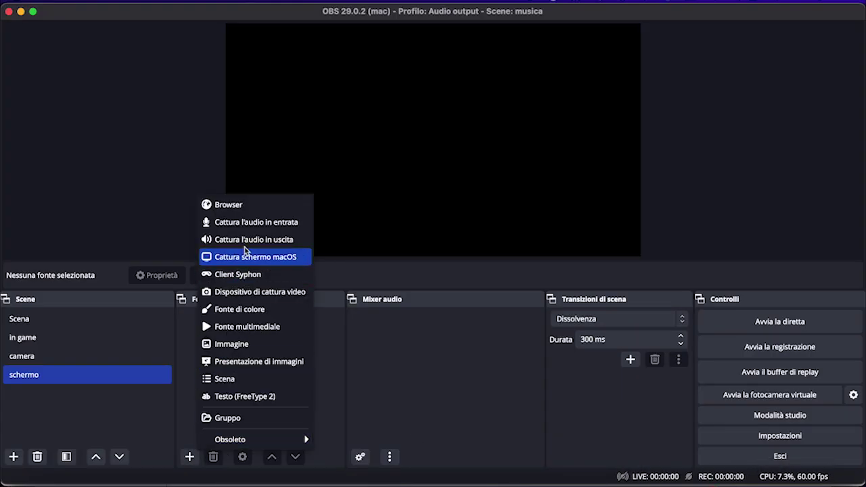
{"action": "left_click", "coordinate": [264, 213]}
{"action": "type", "text": "Tabellone"}
{"action": "key", "text": "Return"}
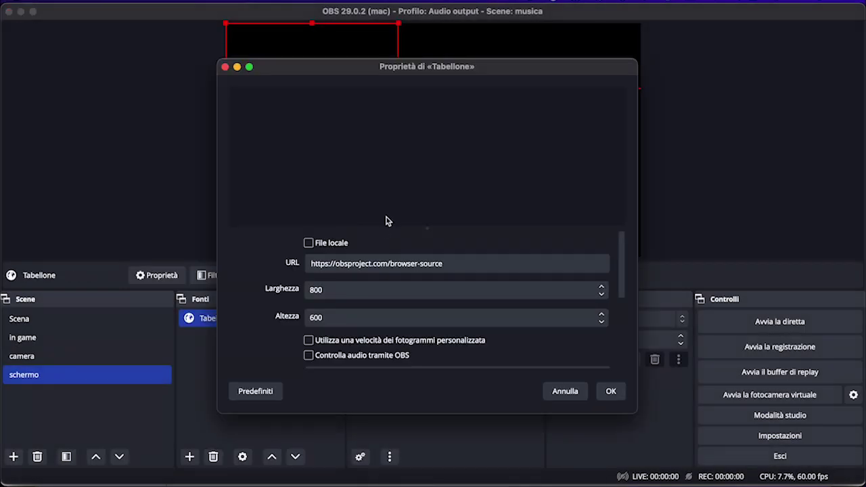
Point the Tabellone source to the copied scoreboard URL with a width of 1400 and a height of 500
{"action": "triple_click", "coordinate": [424, 260]}
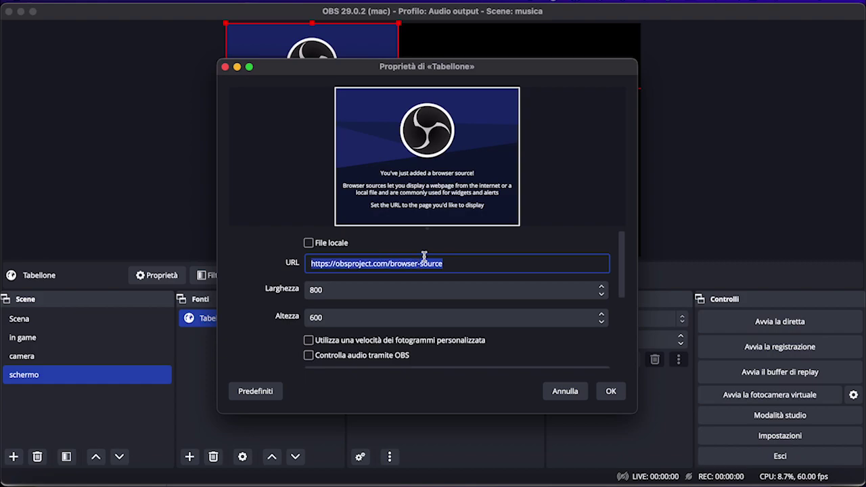
{"action": "key", "text": "super+v"}
{"action": "key", "text": "Tab"}
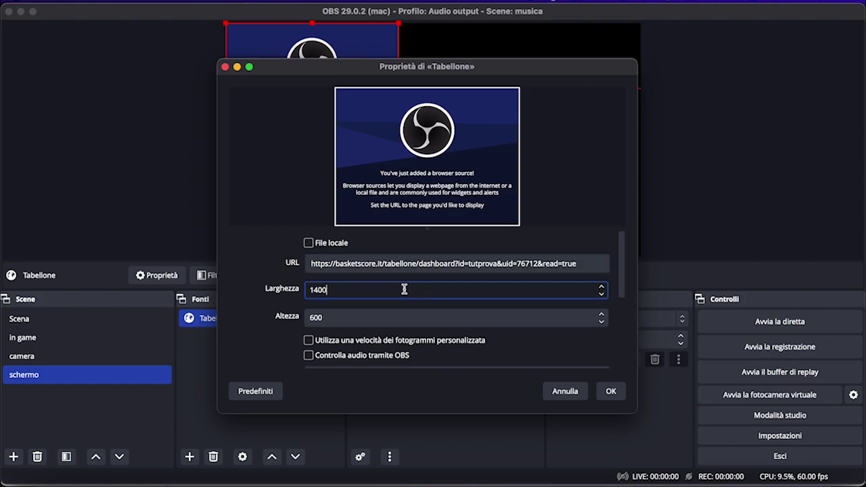
{"action": "key", "text": "Tab"}
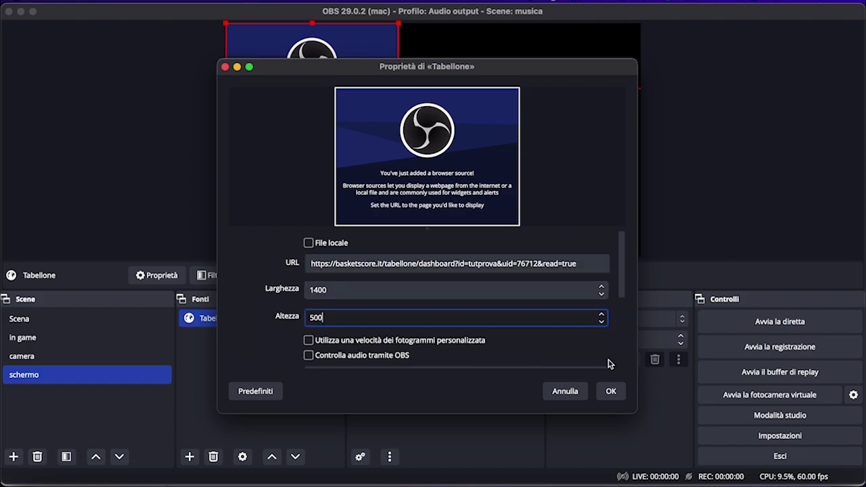
{"action": "left_click", "coordinate": [613, 391]}
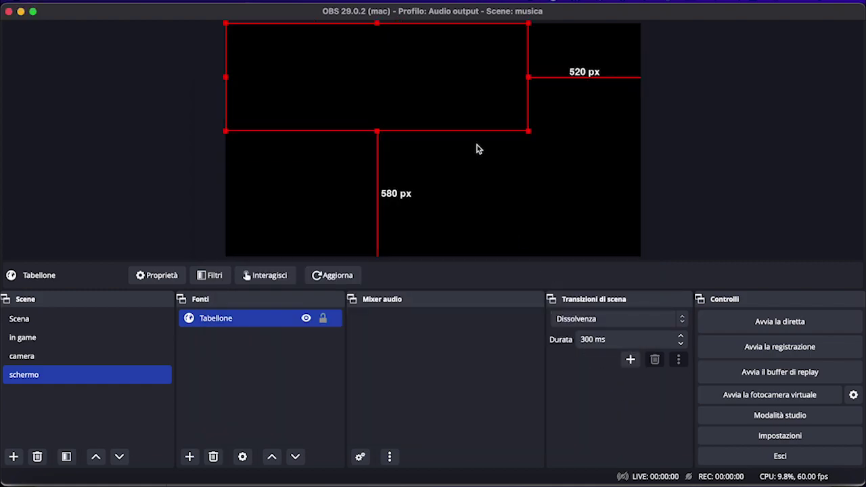
Move the Tabellone source to the lower-left corner of the canvas and give it a Chiave chroma filter
{"action": "left_click_drag", "start_coordinate": [471, 69], "coordinate": [479, 219]}
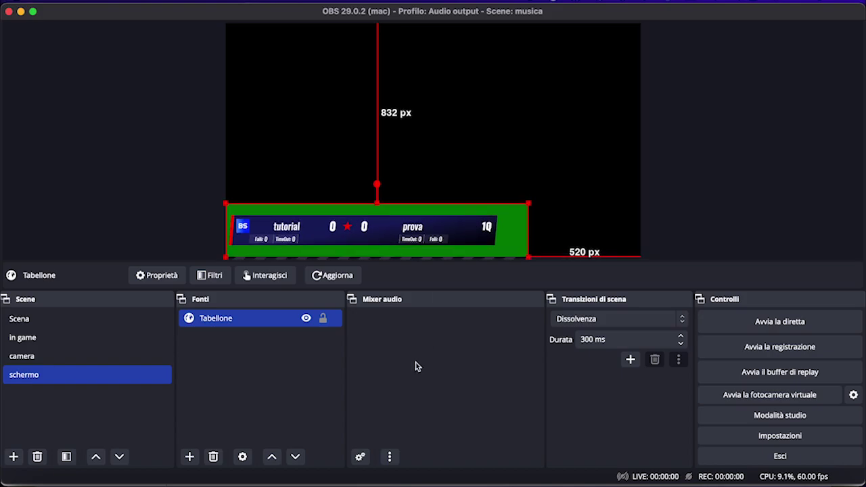
{"action": "left_click", "coordinate": [211, 276]}
{"action": "left_click", "coordinate": [189, 440]}
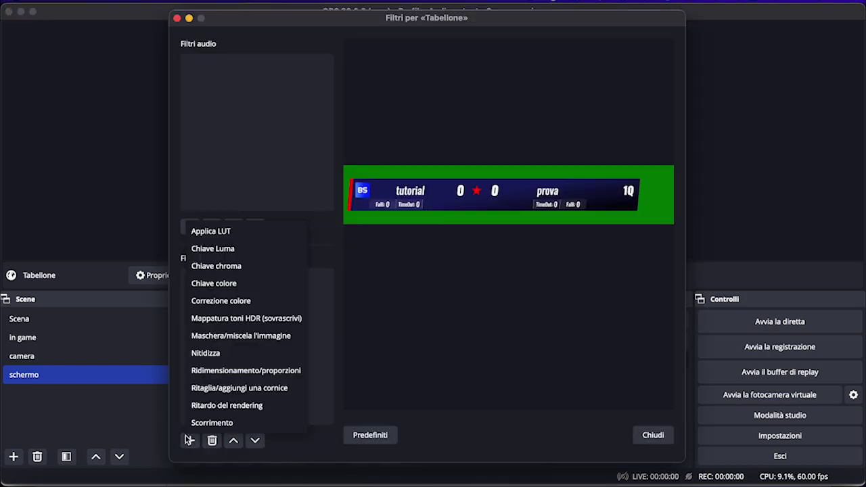
{"action": "left_click", "coordinate": [270, 268]}
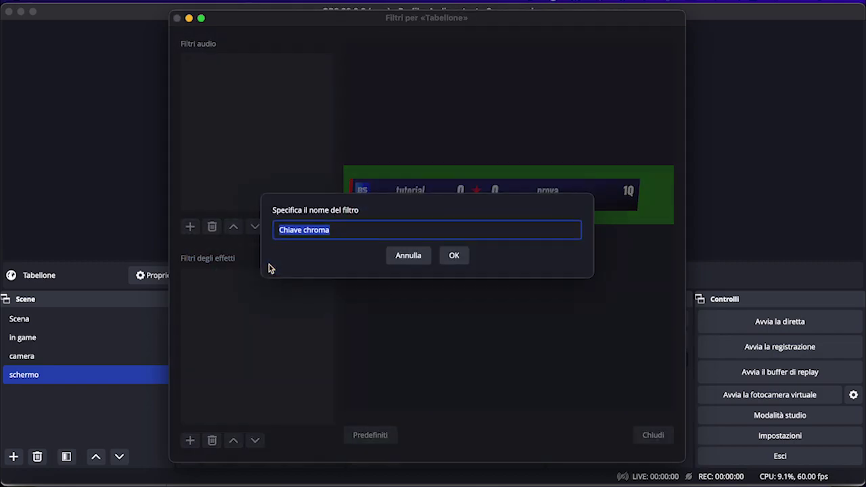
{"action": "left_click", "coordinate": [447, 252]}
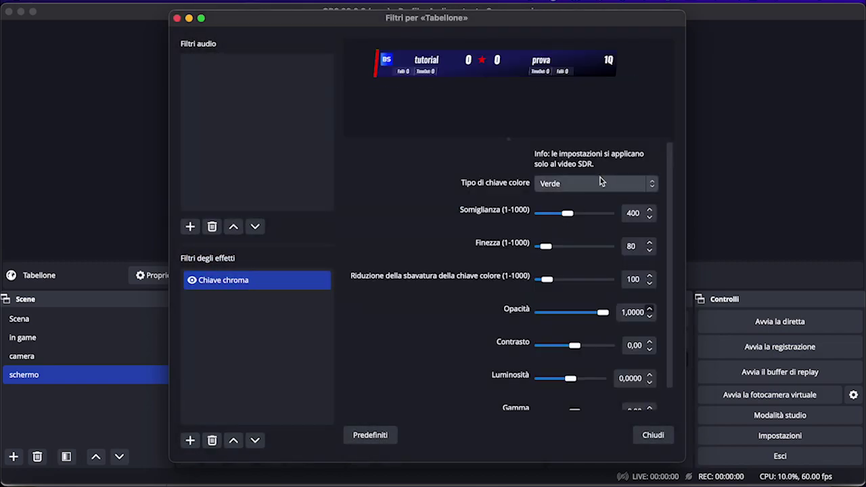
{"action": "left_click", "coordinate": [635, 437]}
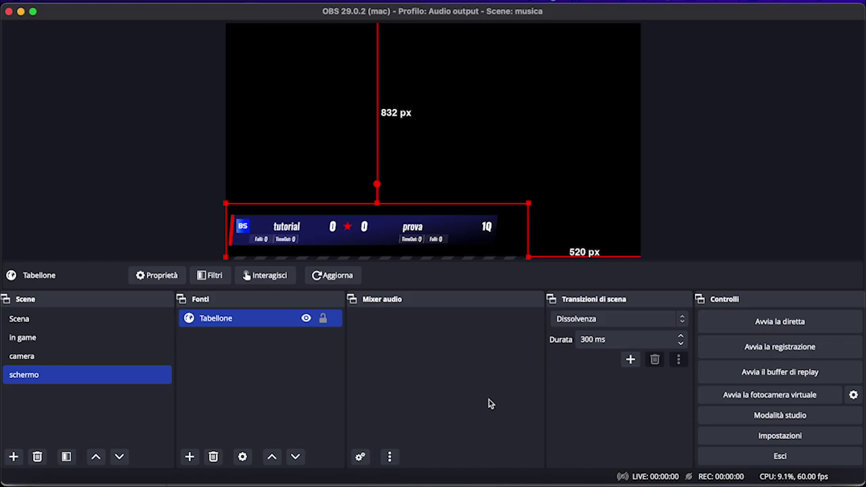
{"action": "left_click", "coordinate": [643, 193]}
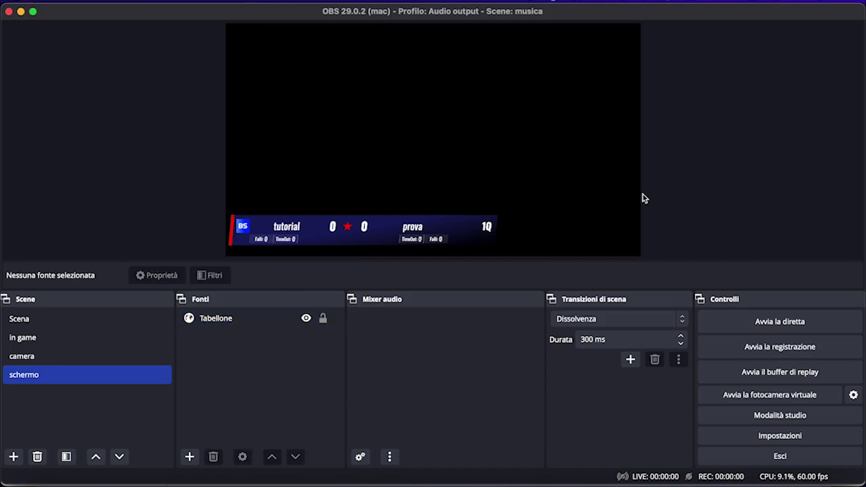
Arrange the browser and OBS side by side and bring up the live scoreboard dashboard of the match
{"action": "left_click", "coordinate": [414, 214]}
{"action": "left_click", "coordinate": [306, 174]}
{"action": "left_click", "coordinate": [412, 209]}
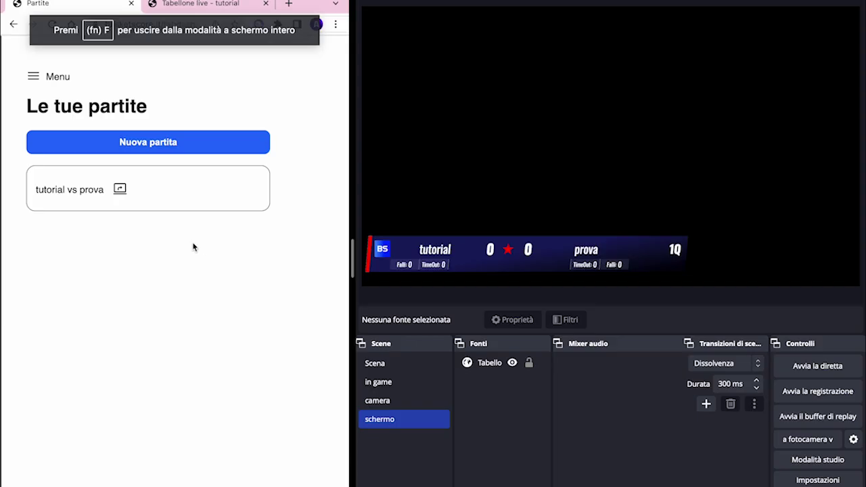
{"action": "left_click", "coordinate": [233, 8]}
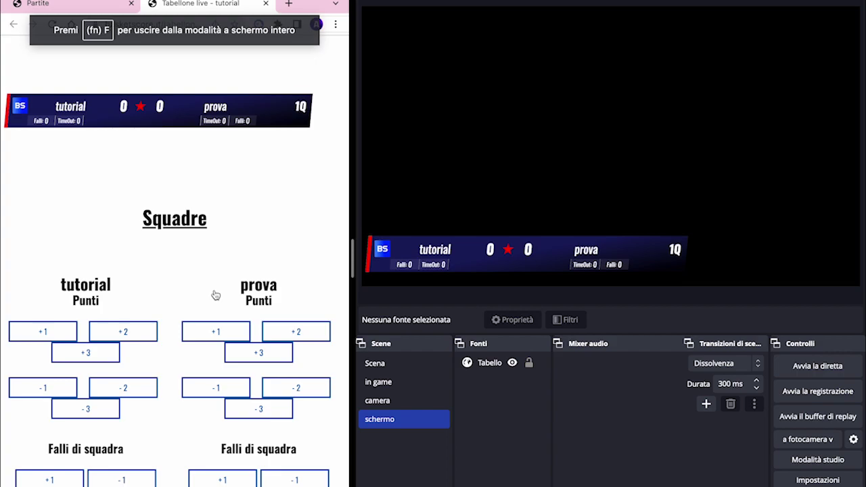
Raise the match score to 8 points for prova and 7 points for tutorial
{"action": "scroll", "coordinate": [215, 295], "scroll_direction": "down", "scroll_amount": 2}
{"action": "scroll", "coordinate": [215, 295], "scroll_direction": "down", "scroll_amount": 1}
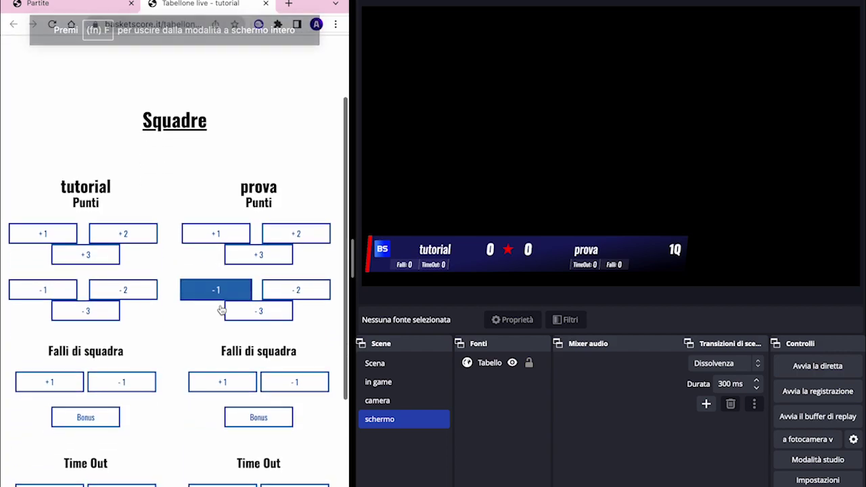
{"action": "left_click", "coordinate": [290, 233]}
{"action": "left_click", "coordinate": [296, 234]}
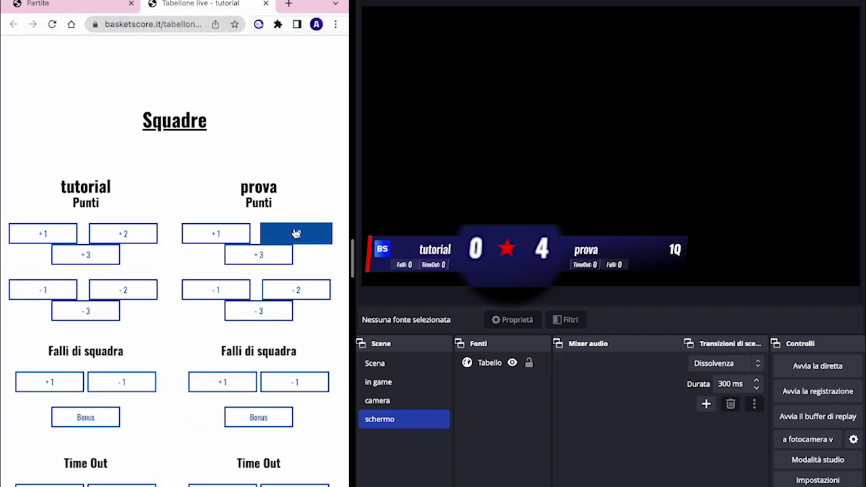
{"action": "left_click", "coordinate": [295, 233]}
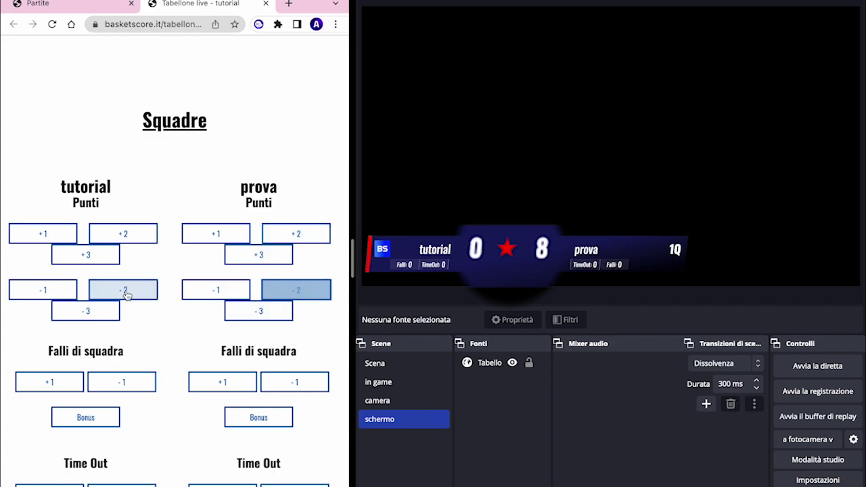
{"action": "left_click", "coordinate": [98, 235]}
{"action": "left_click", "coordinate": [120, 234]}
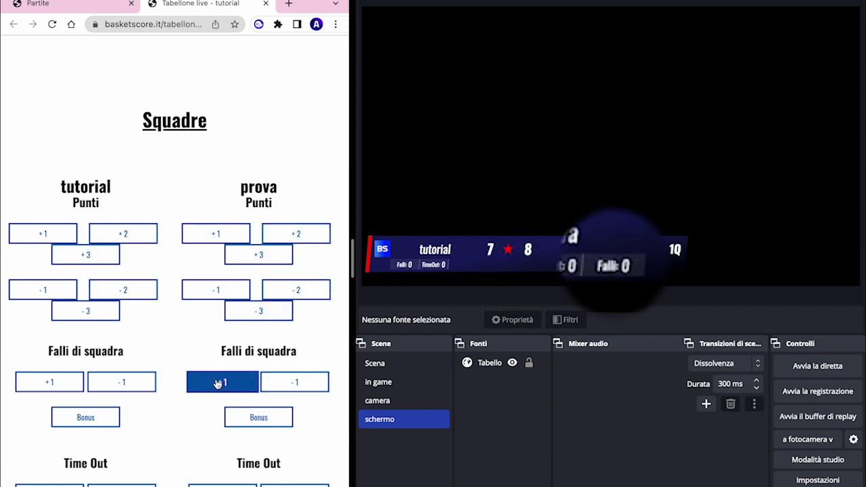
Raise the team fouls to 4 for tutorial and 2 for prova, and turn on tutorial's bonus
{"action": "left_click", "coordinate": [61, 381]}
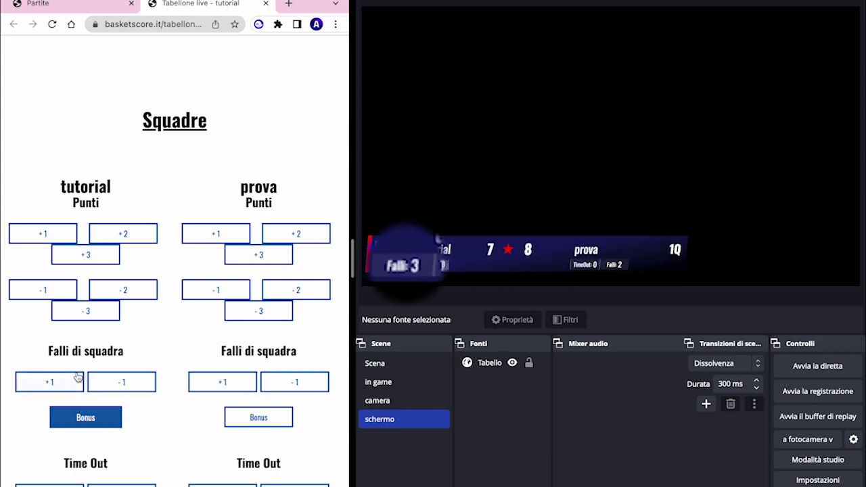
{"action": "left_click", "coordinate": [71, 376]}
{"action": "scroll", "coordinate": [104, 345], "scroll_direction": "down", "scroll_amount": 1}
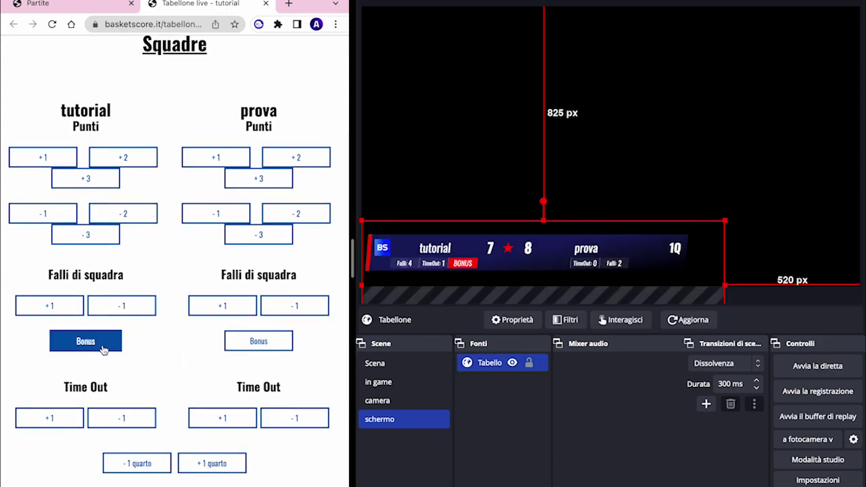
Give tutorial one timeout and advance the match to the fourth quarter
{"action": "left_click", "coordinate": [64, 421]}
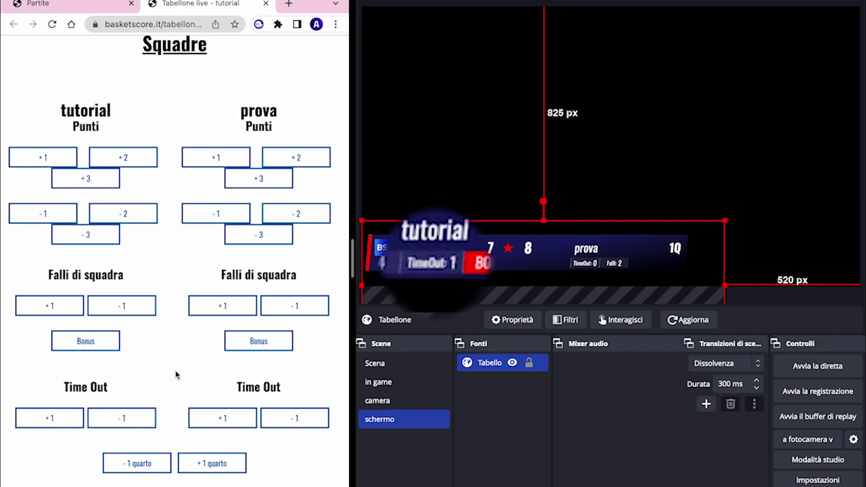
{"action": "left_click", "coordinate": [679, 162]}
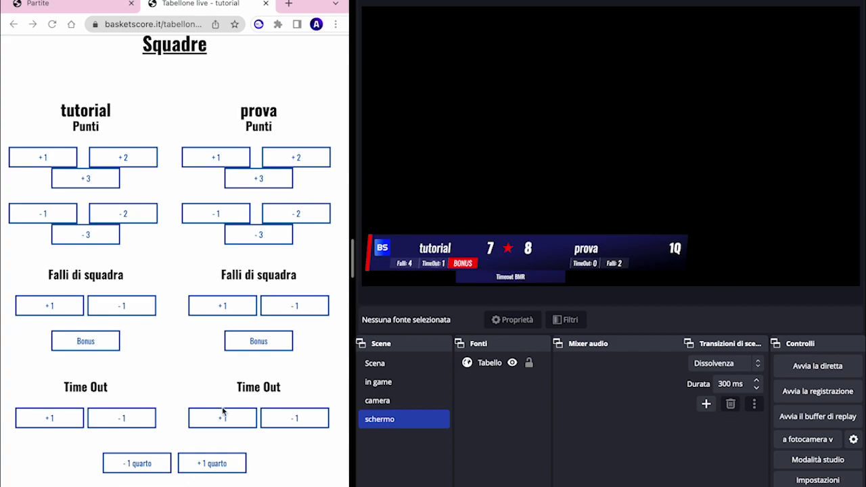
{"action": "left_click", "coordinate": [212, 466]}
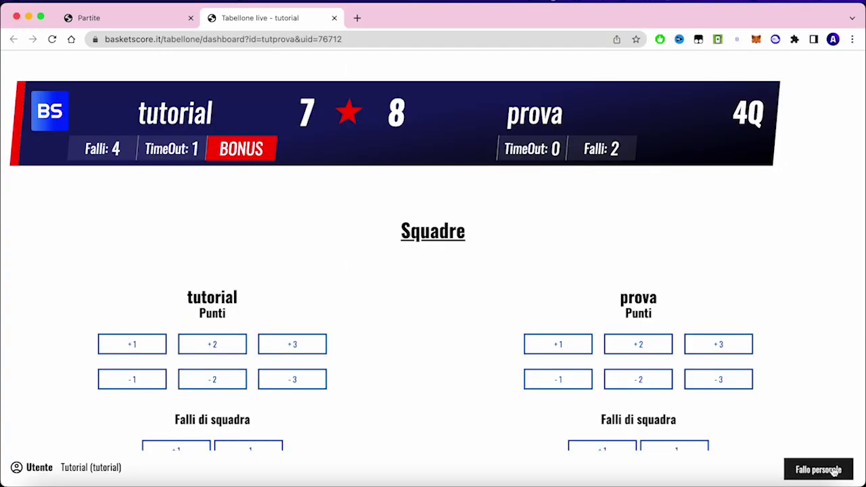
Record a personal foul of type Tecnico for Giocatore 2
{"action": "left_click", "coordinate": [834, 471]}
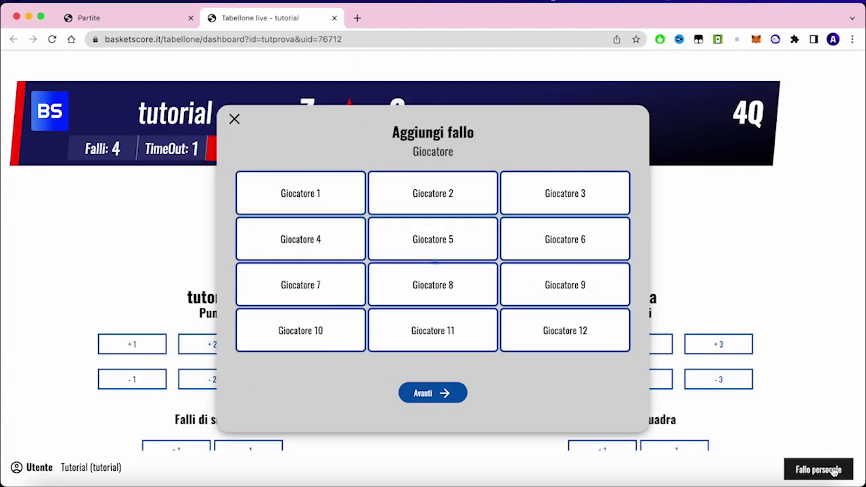
{"action": "left_click", "coordinate": [441, 198]}
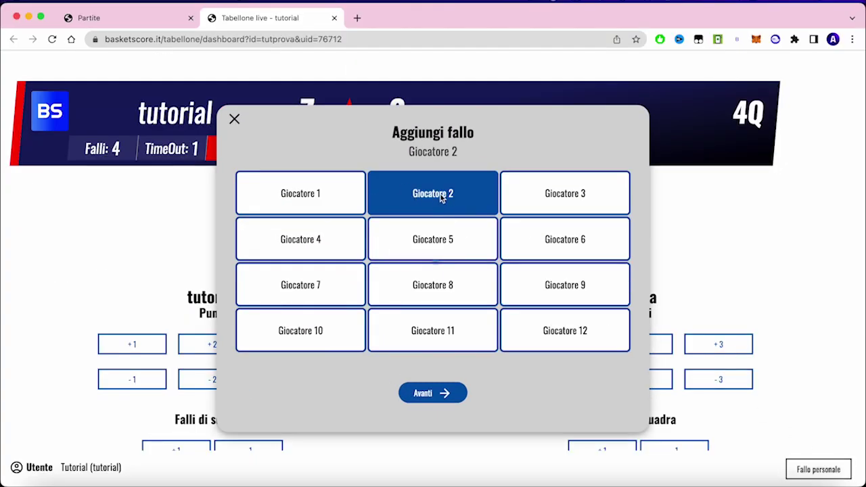
{"action": "left_click", "coordinate": [441, 393]}
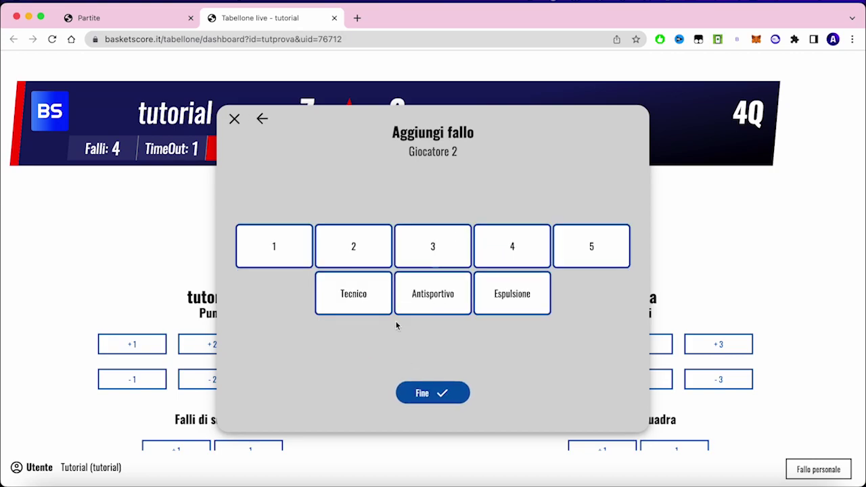
{"action": "left_click", "coordinate": [381, 299]}
{"action": "left_click", "coordinate": [429, 393]}
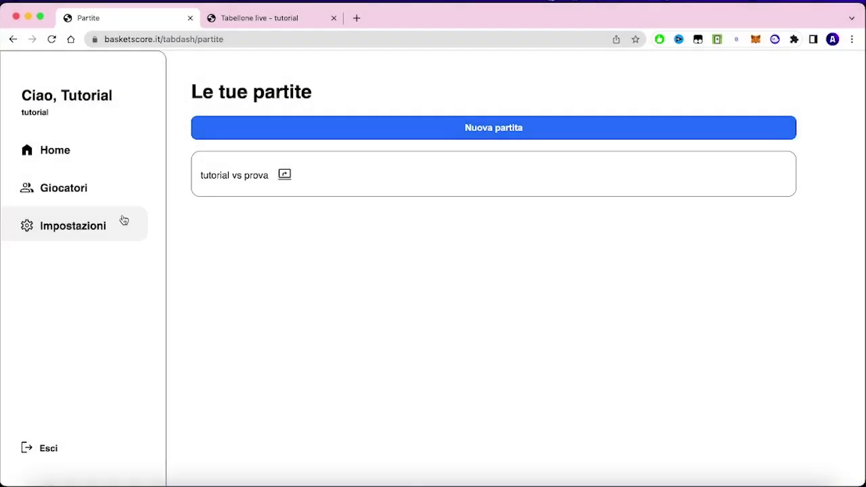
Check which plan the account has in its settings and return to the match list
{"action": "left_click", "coordinate": [122, 221]}
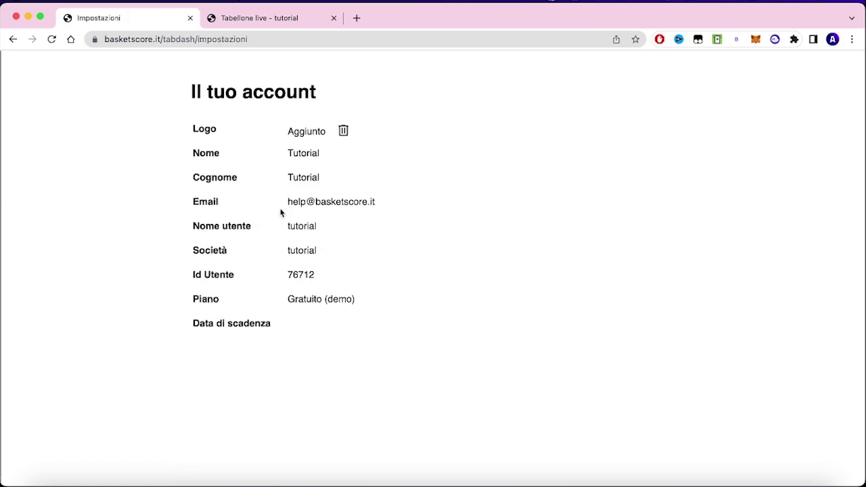
{"action": "left_click_drag", "start_coordinate": [287, 298], "coordinate": [358, 300]}
{"action": "left_click", "coordinate": [326, 282]}
{"action": "left_click", "coordinate": [89, 151]}
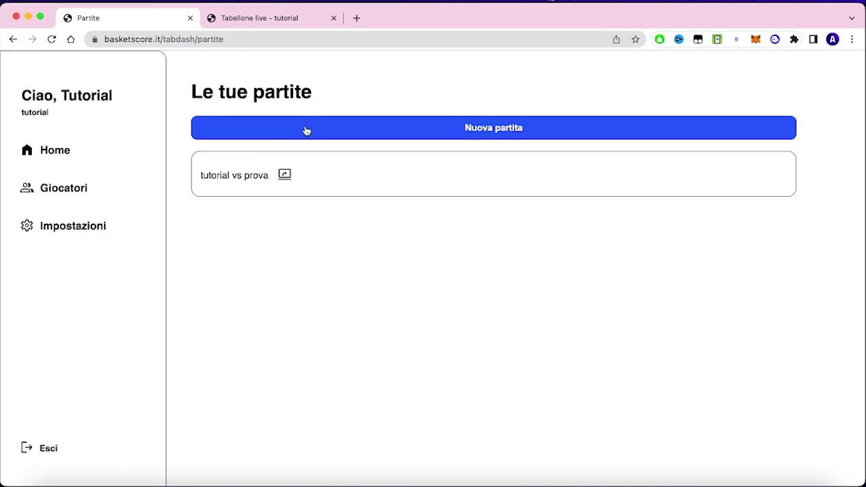
Try to create a second match on the free plan and return to the match list
{"action": "left_click", "coordinate": [305, 131]}
{"action": "left_click", "coordinate": [417, 269]}
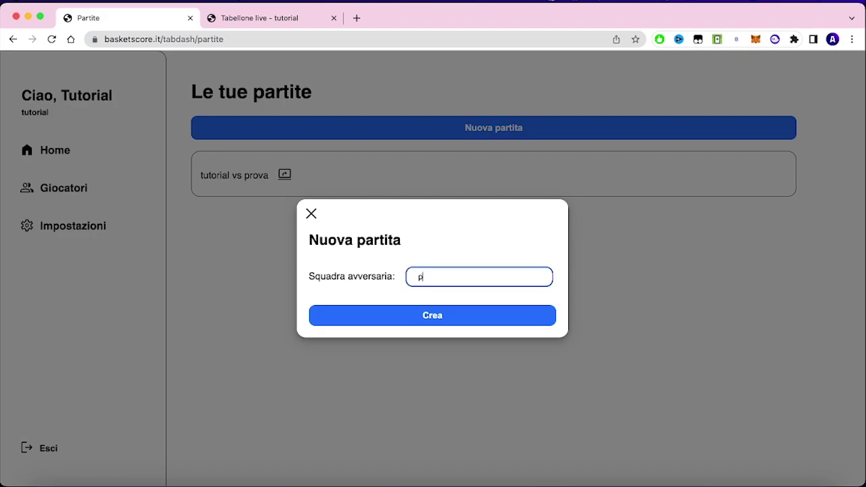
{"action": "left_click", "coordinate": [425, 319]}
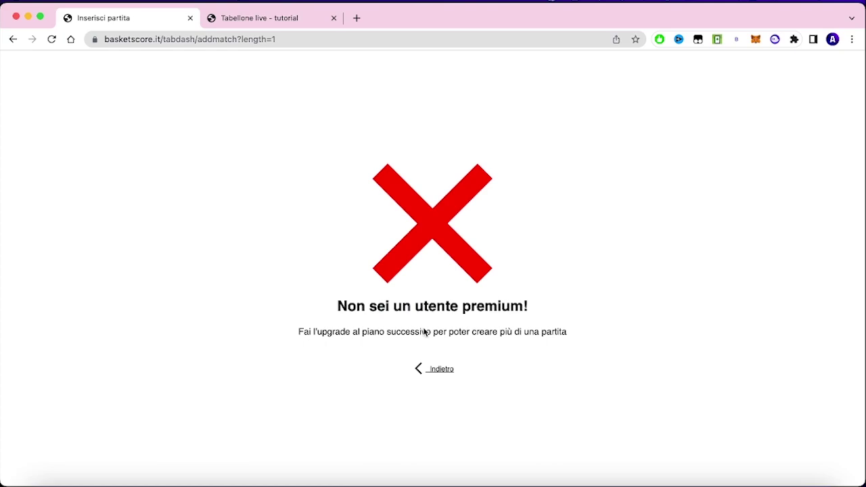
{"action": "left_click", "coordinate": [433, 369]}
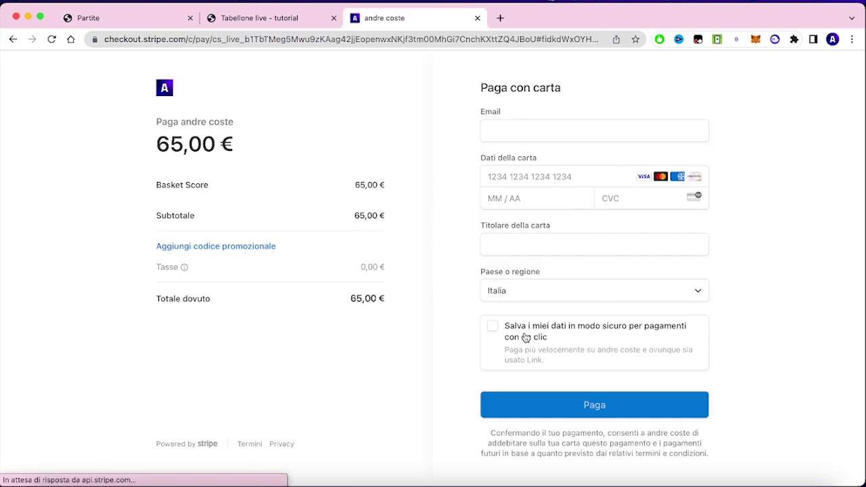
Submit the 65,00 € payment for the Basket Score upgrade at the checkout
{"action": "left_click", "coordinate": [603, 404]}
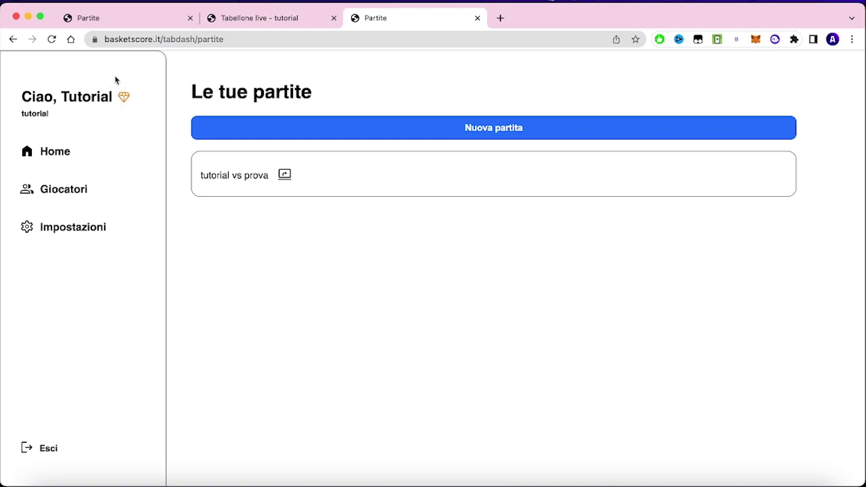
Create a new match against the opposing team prova2
{"action": "left_click", "coordinate": [391, 138]}
{"action": "left_click", "coordinate": [436, 270]}
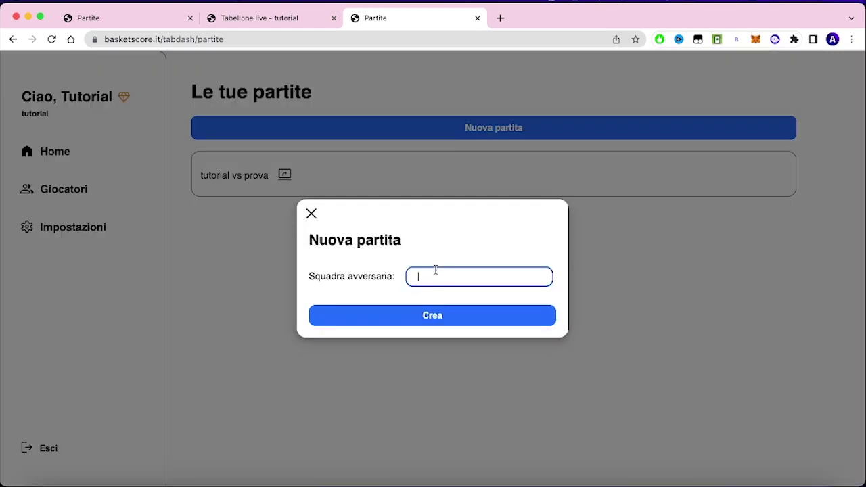
{"action": "left_click", "coordinate": [426, 309]}
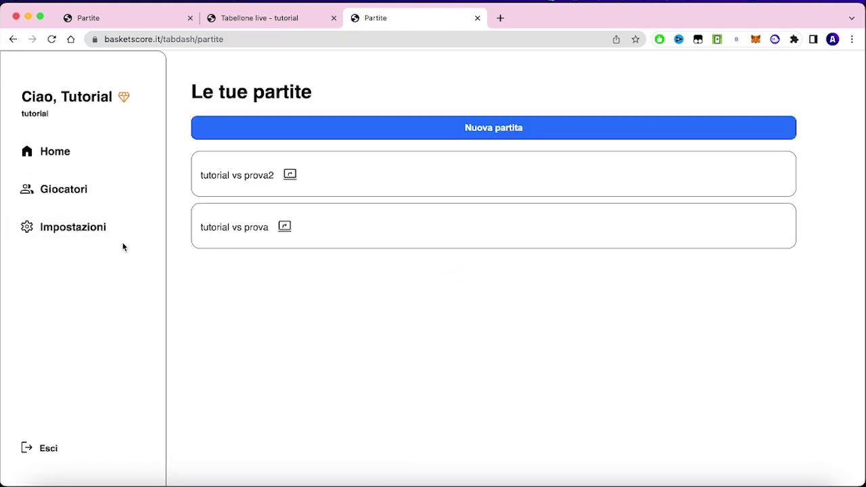
Examine the upgraded account's plan and expiry date in the settings
{"action": "left_click", "coordinate": [118, 240]}
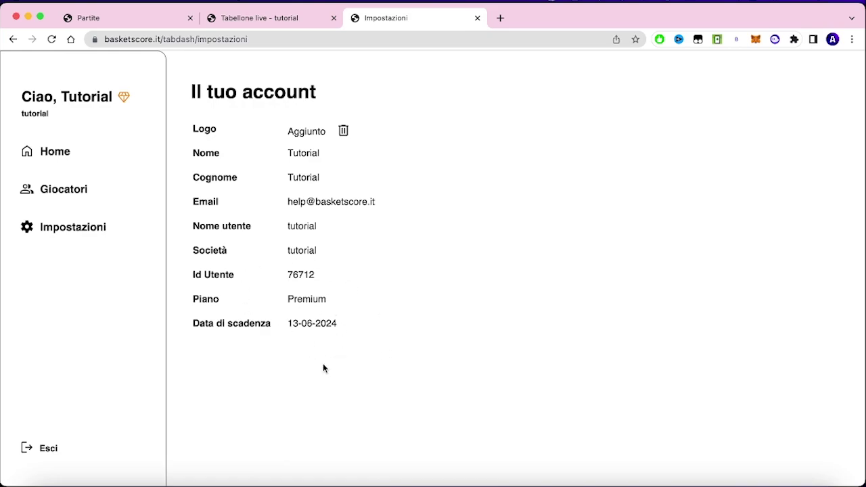